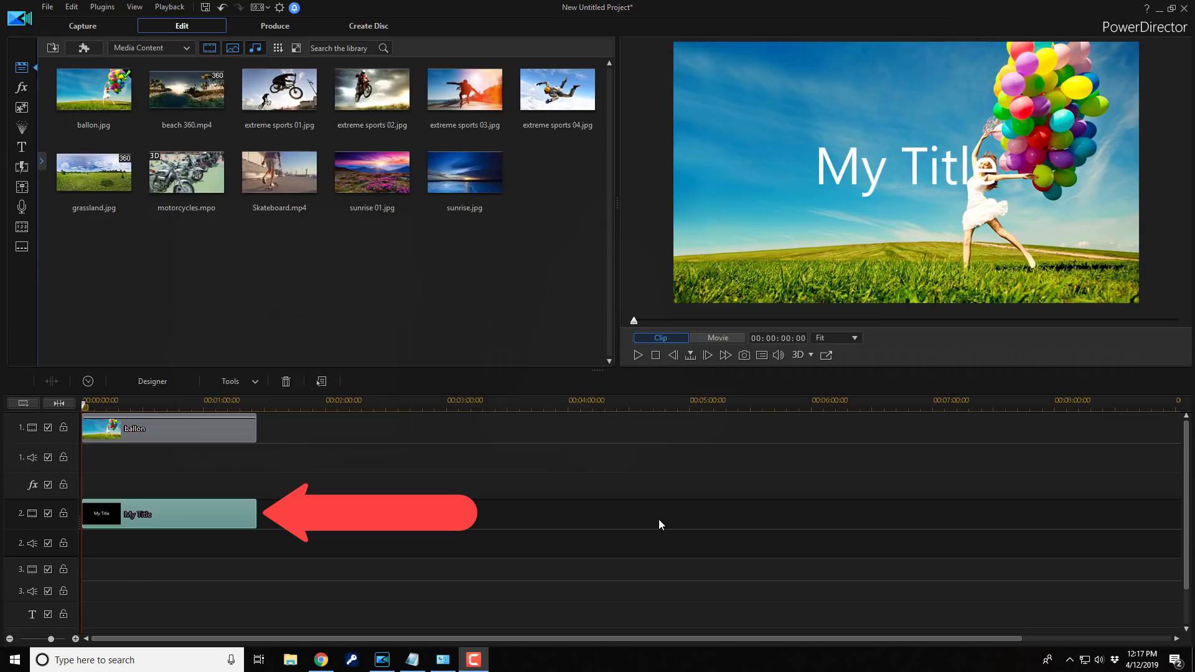
double_click(173, 520)
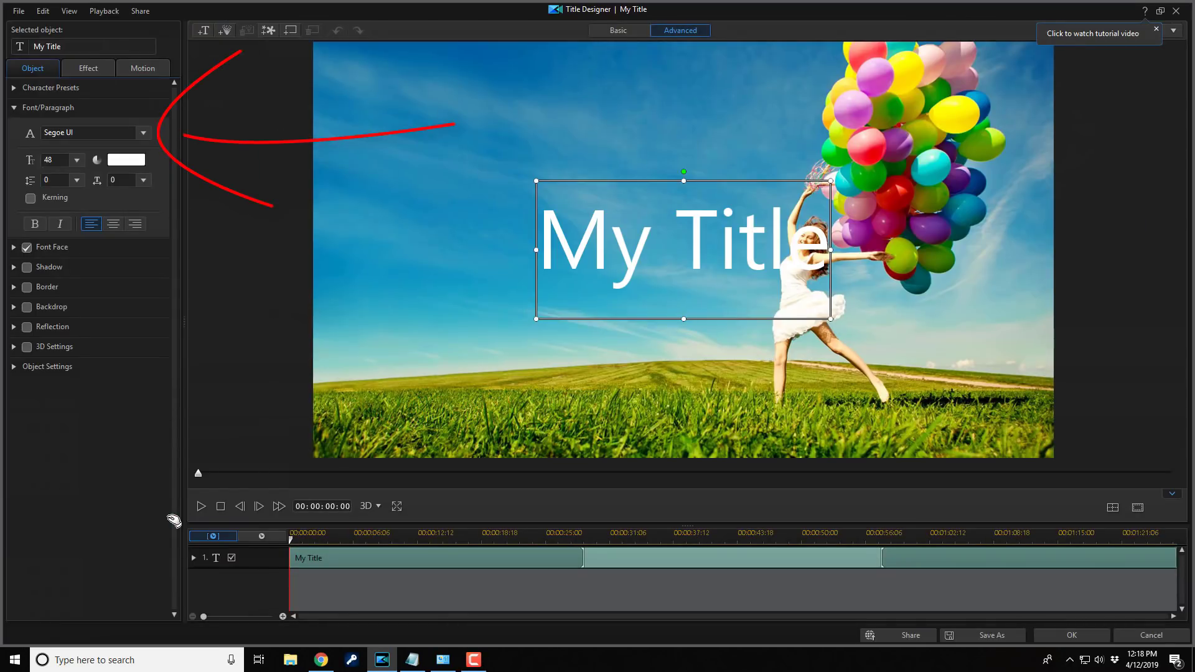
click(142, 134)
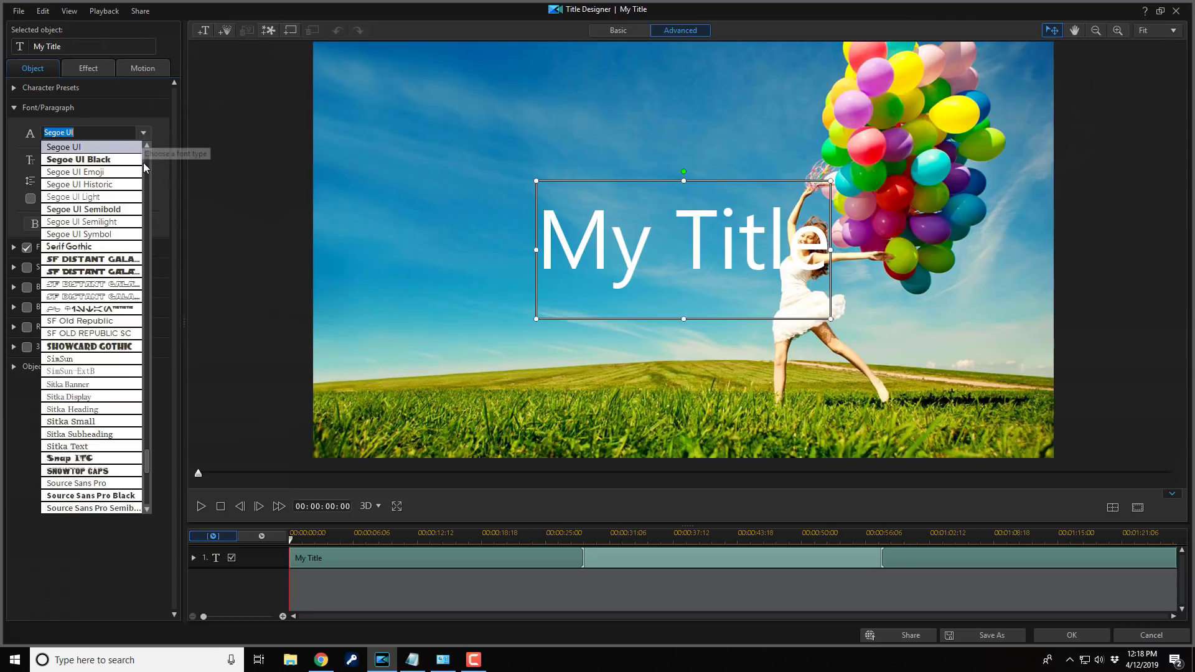
drag(151, 446, 159, 259)
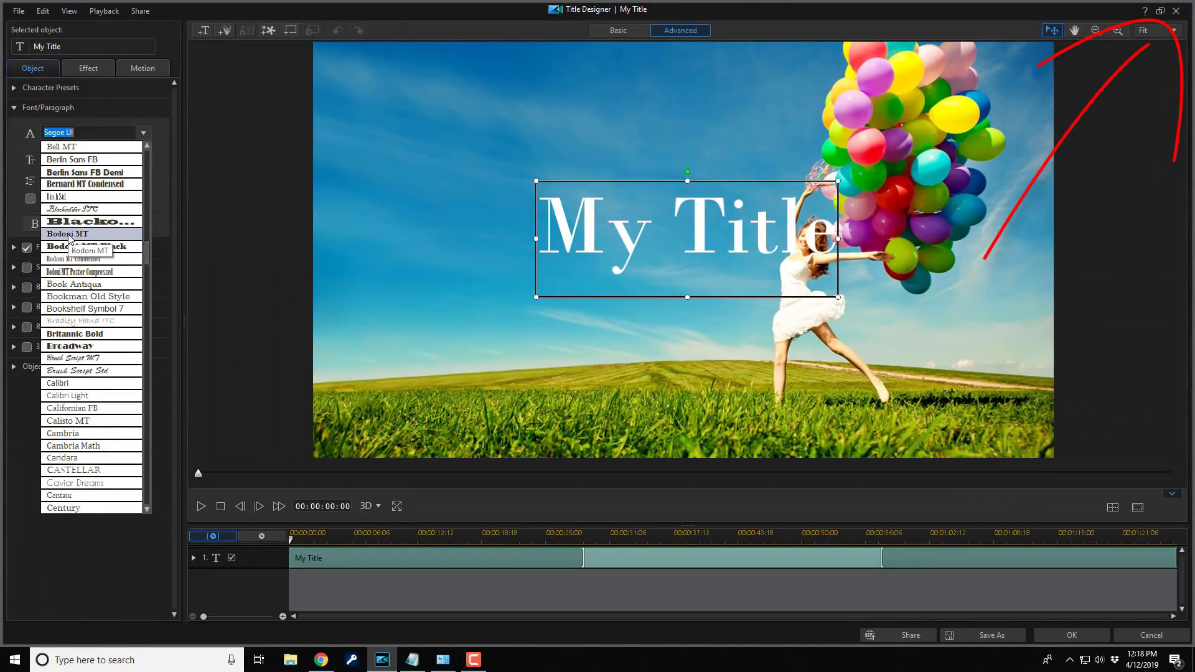
click(115, 552)
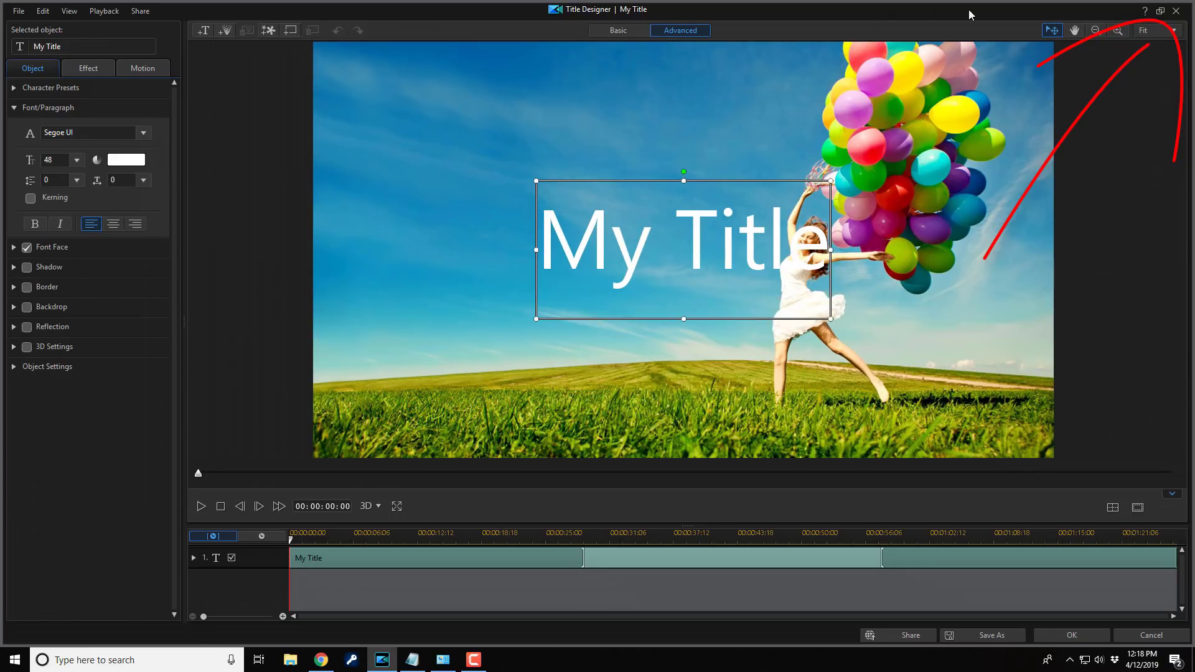
- Close the title editor, return to dafont's Fire, Ice listing, dismiss the scan popup, and download Blazed
click(1176, 15)
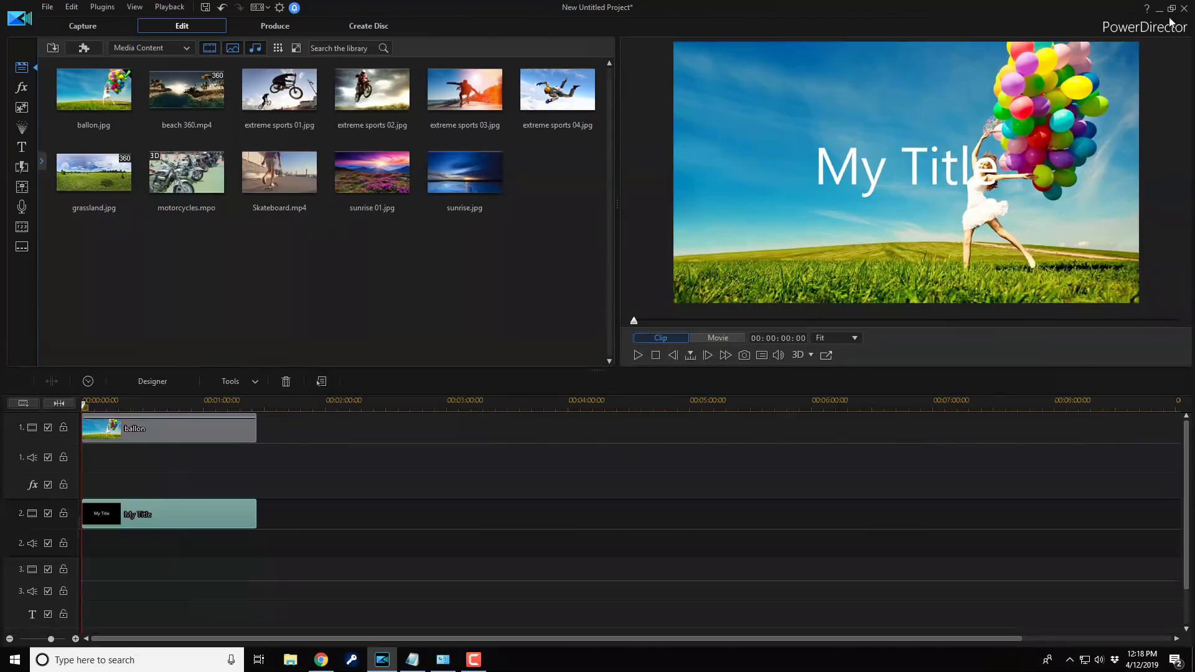
click(321, 660)
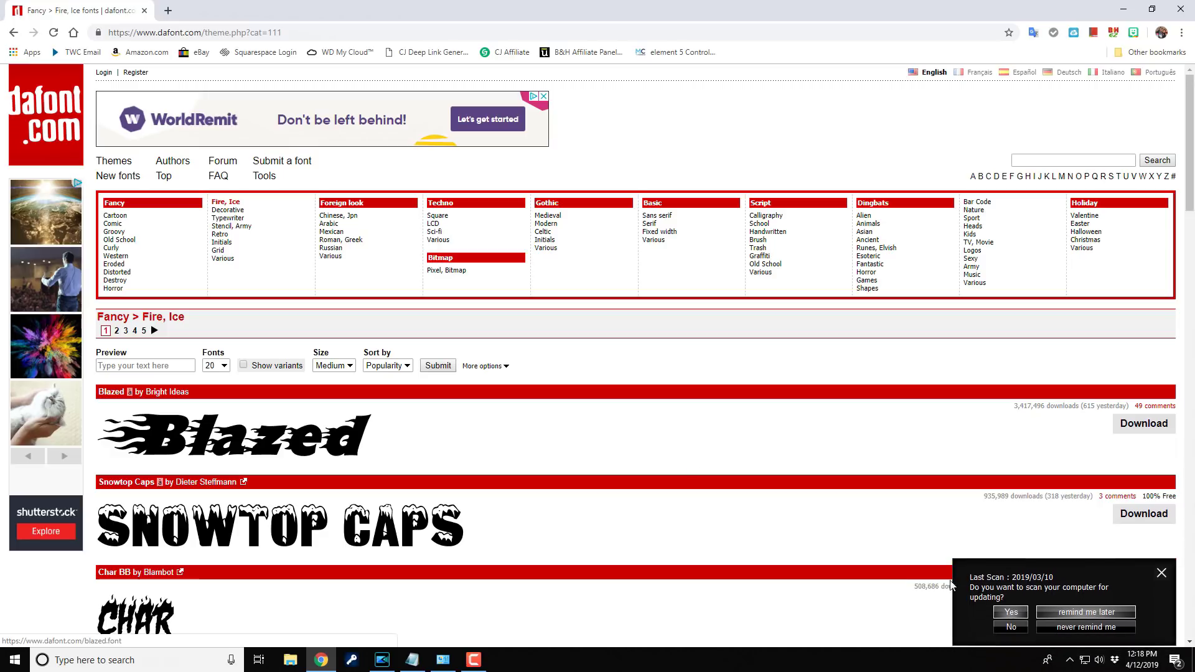
click(1102, 626)
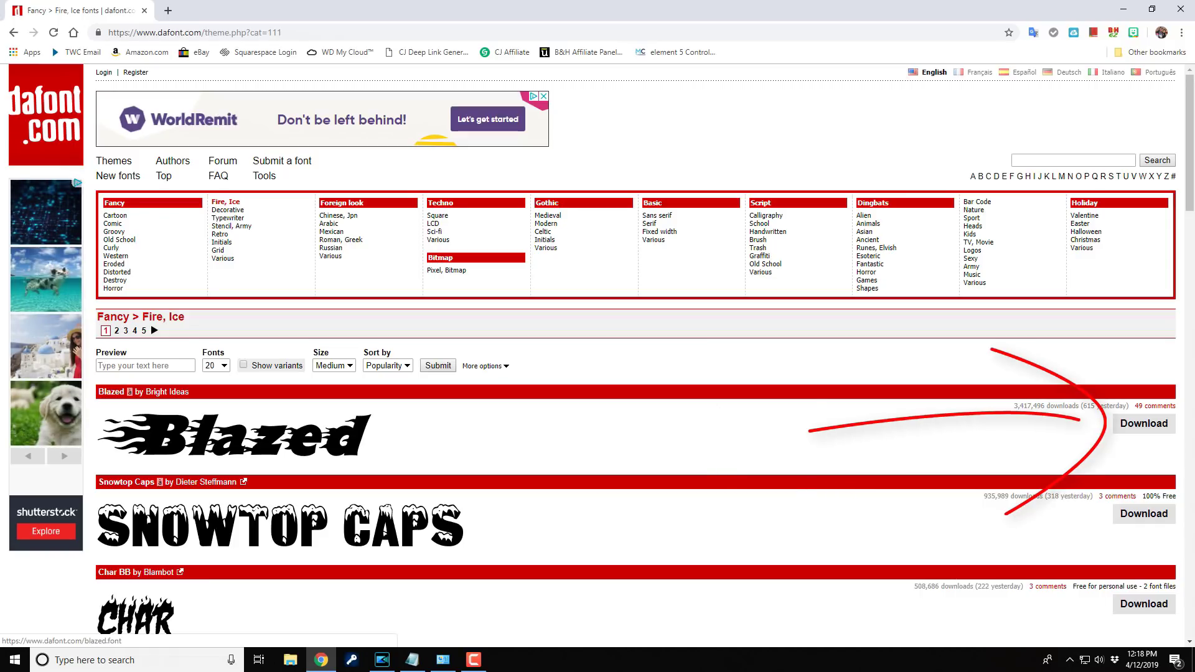
click(1144, 428)
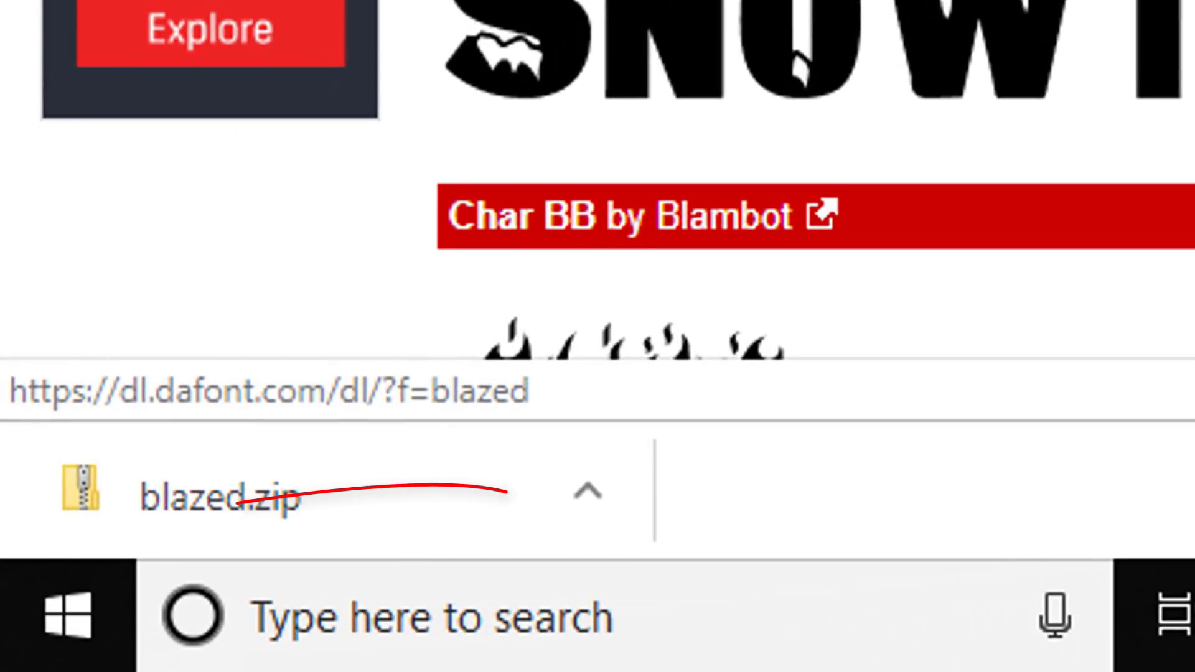
- Show the downloaded blazed.zip in its D:\Libraries\Downloads folder from the download shelf menu
click(591, 507)
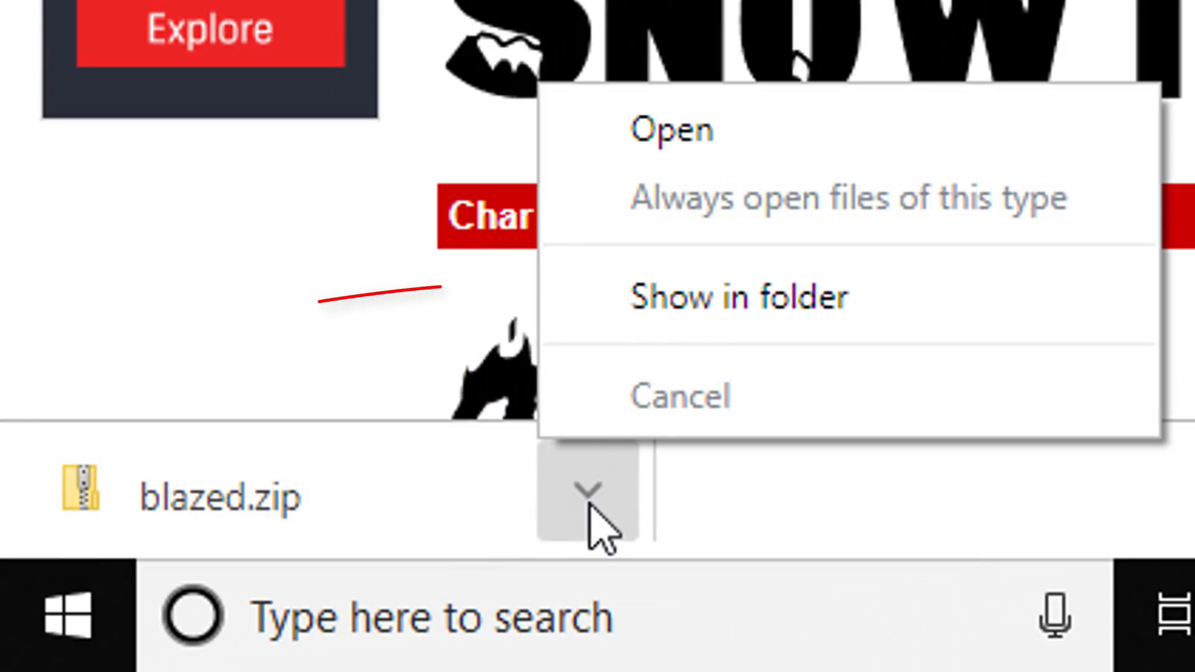
click(762, 305)
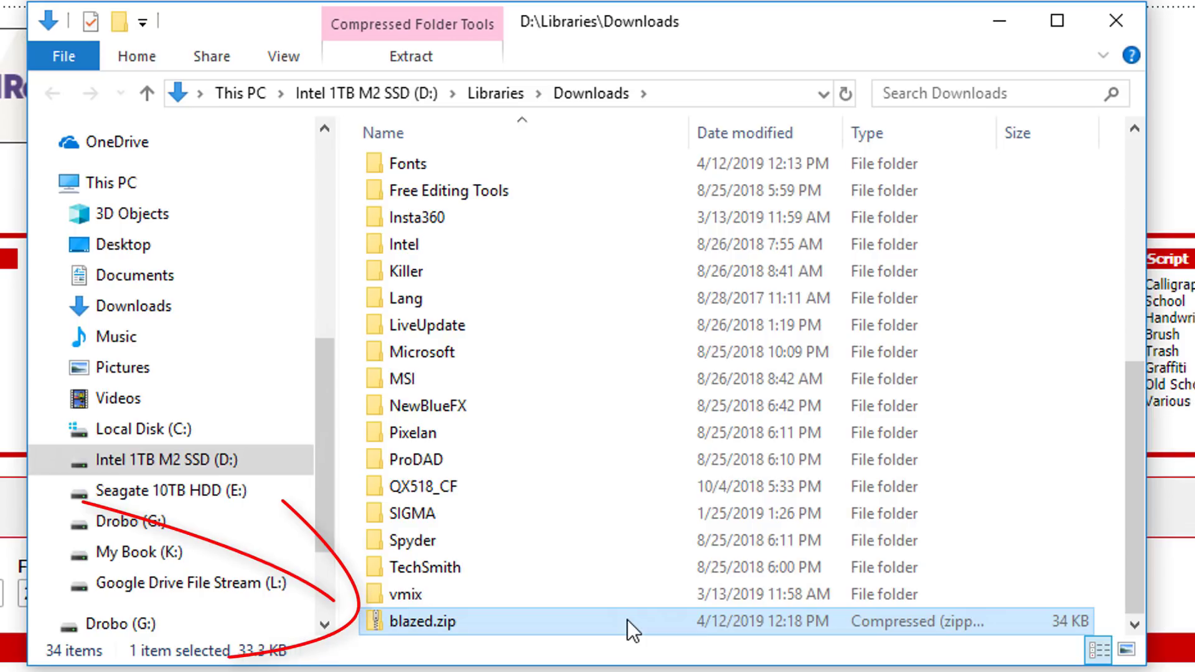
- Open blazed.zip to reveal Blazed.ttf and bring up the Compressed Folder Tools Extract options
double_click(562, 626)
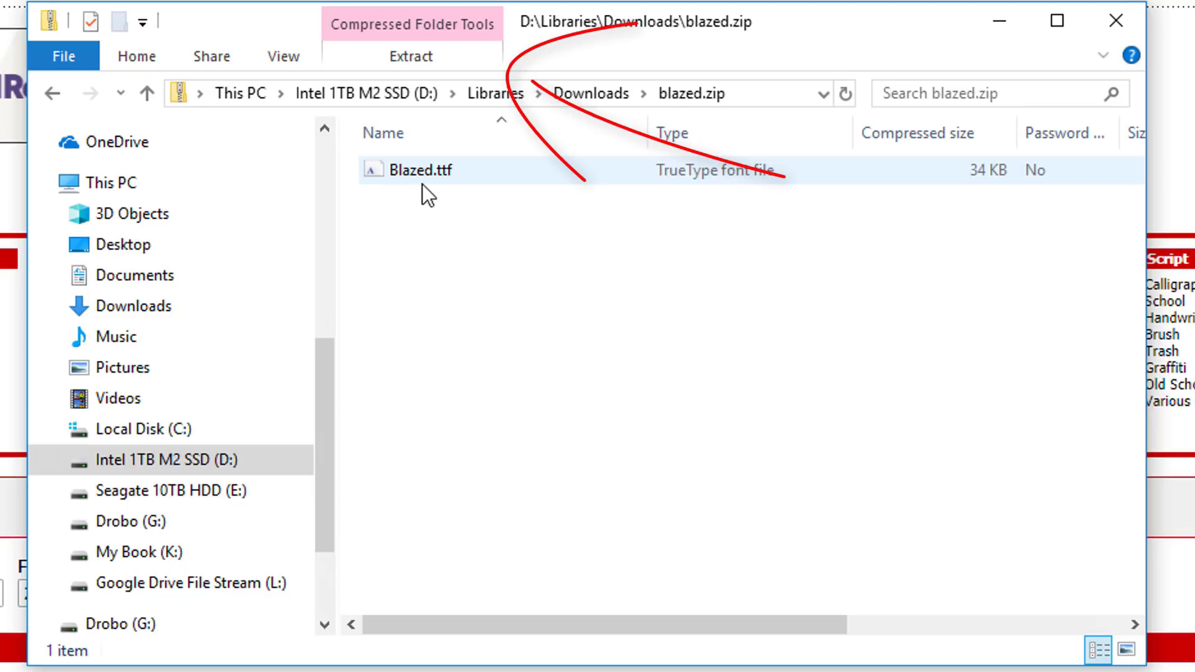
click(422, 57)
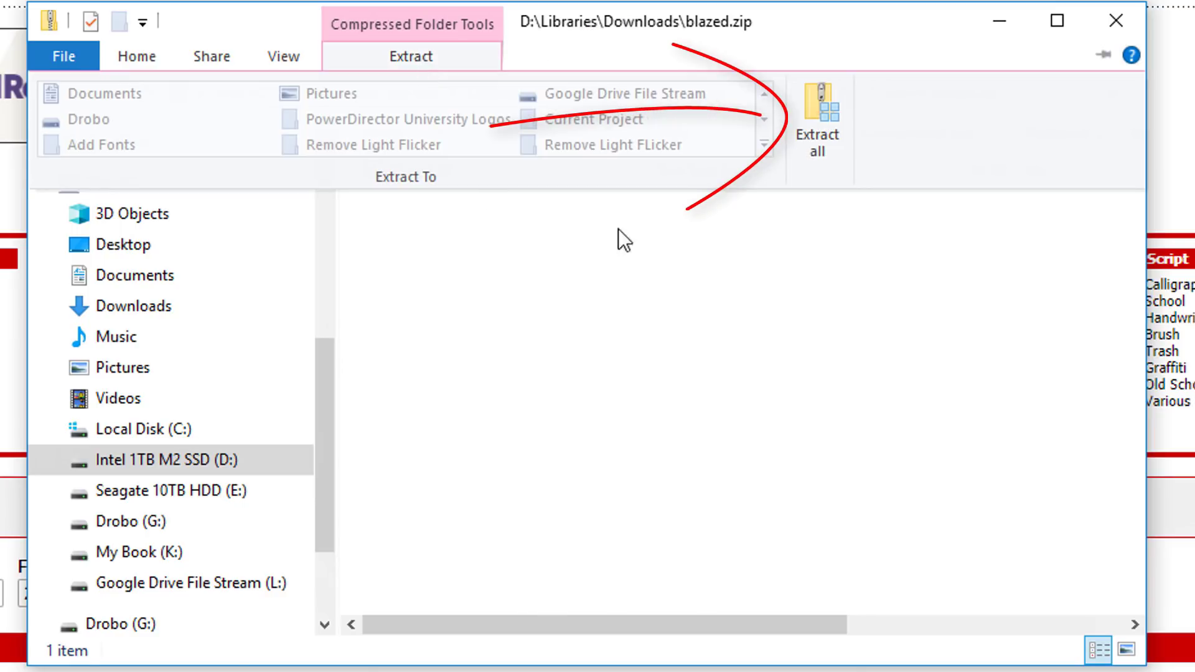
- Extract all of blazed.zip into Downloads\fonts\blazed by inserting 'fonts\' into the destination path
click(808, 140)
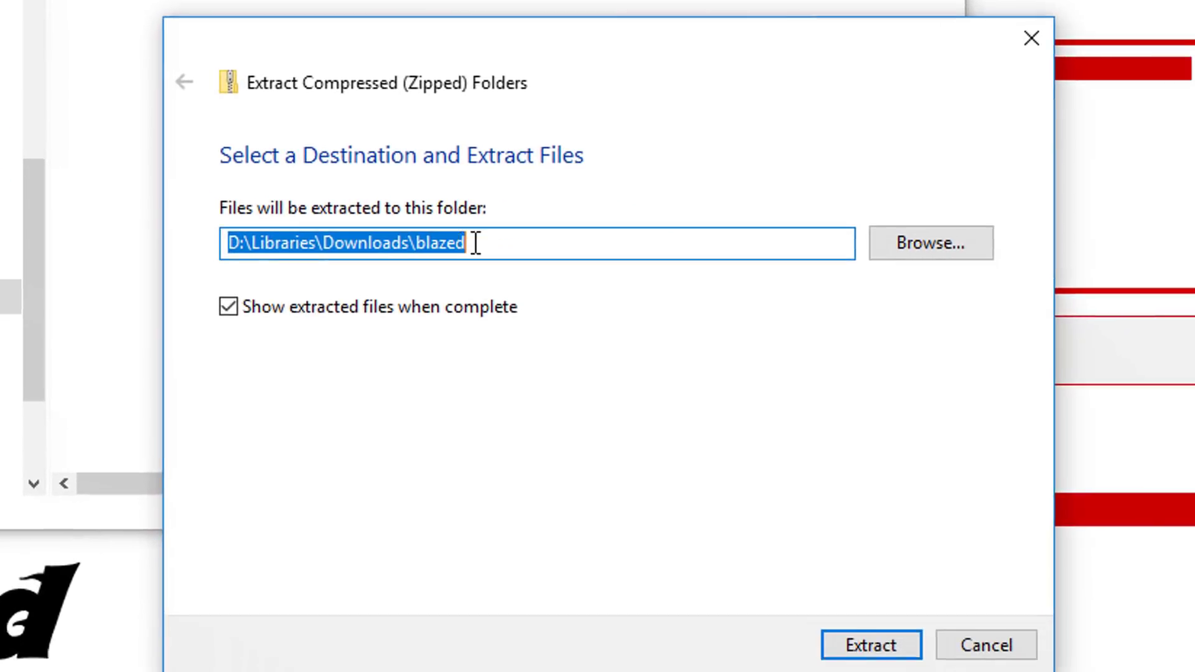
click(417, 243)
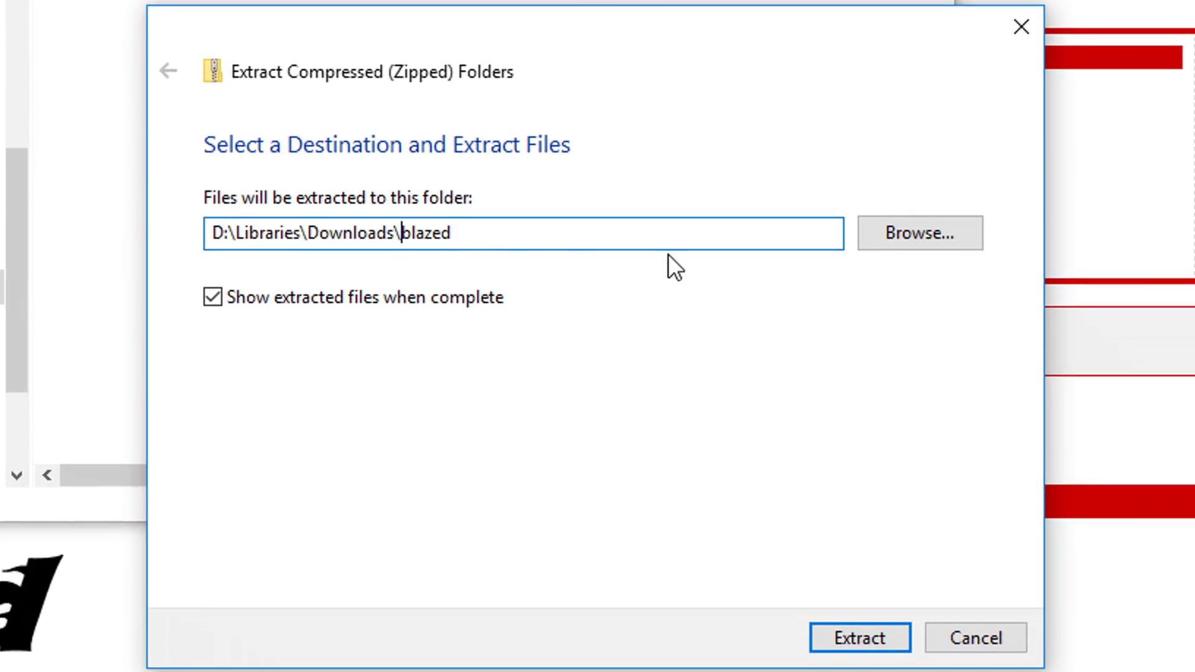
text(fonts\)
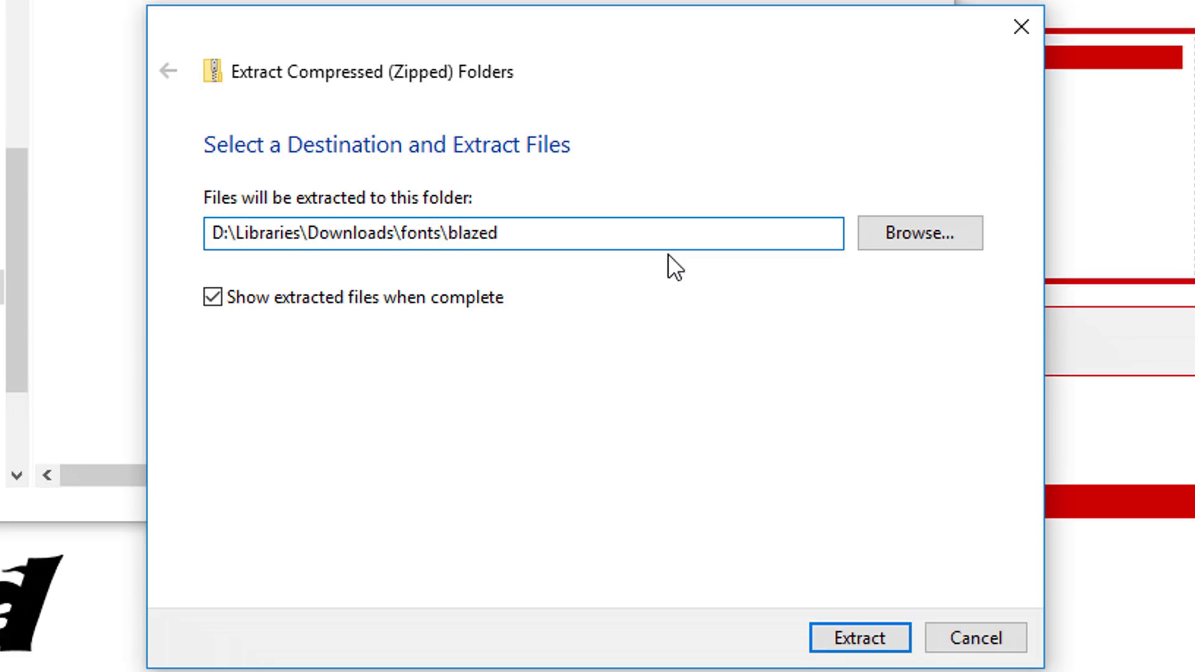
click(597, 238)
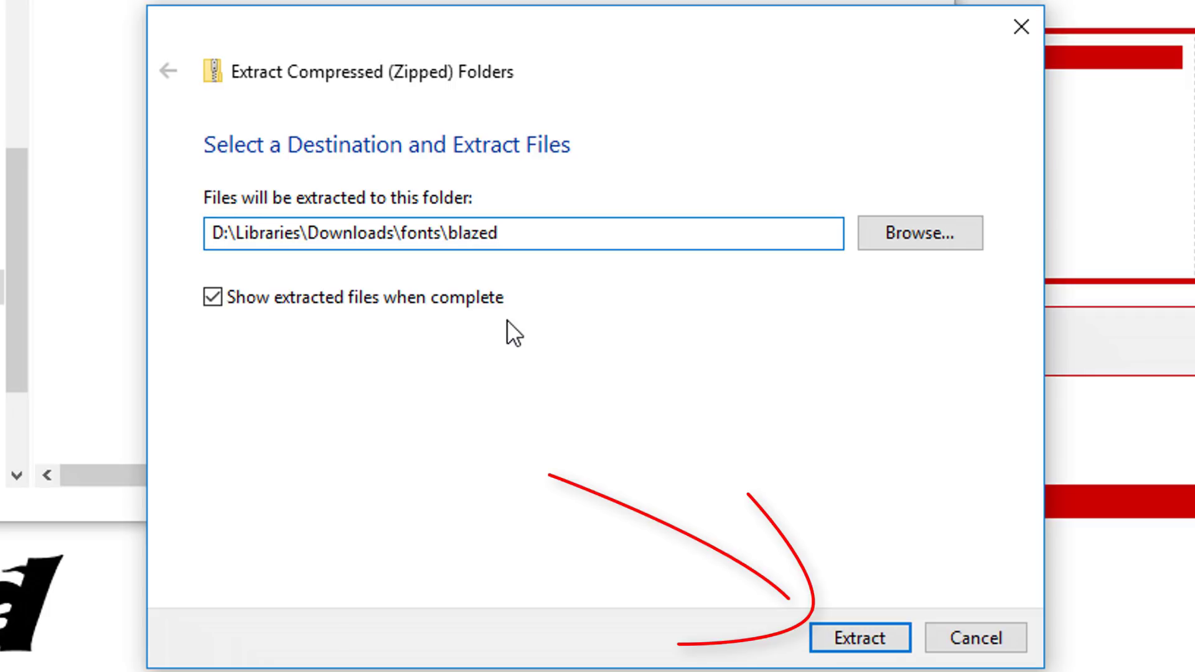
click(858, 639)
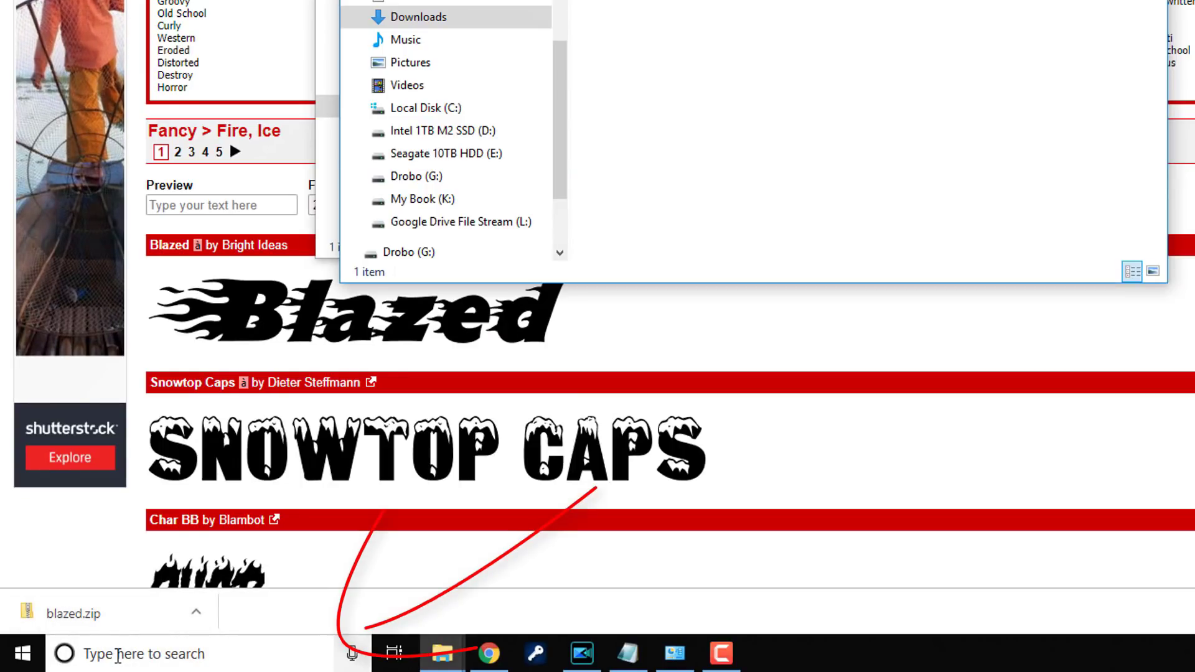
- Search Windows for 'control' and open Control Panel from the best match
click(118, 655)
text(control)
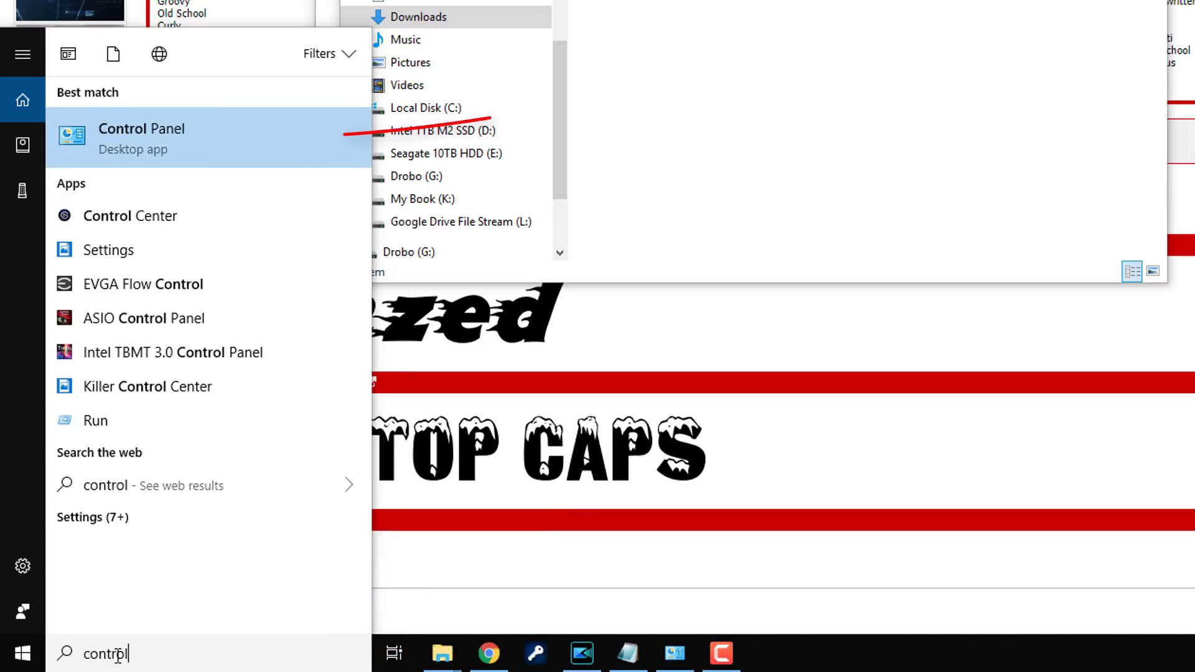
click(192, 150)
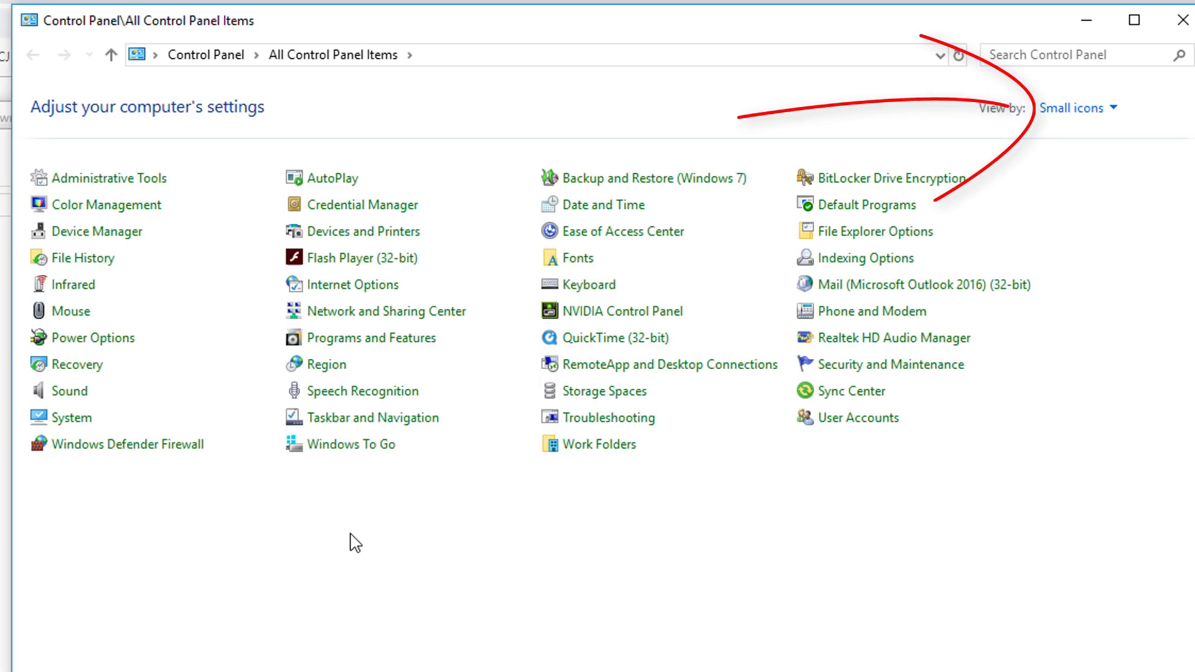
- Switch View by to Category and back to Small icons, then open the Fonts folder
click(1119, 112)
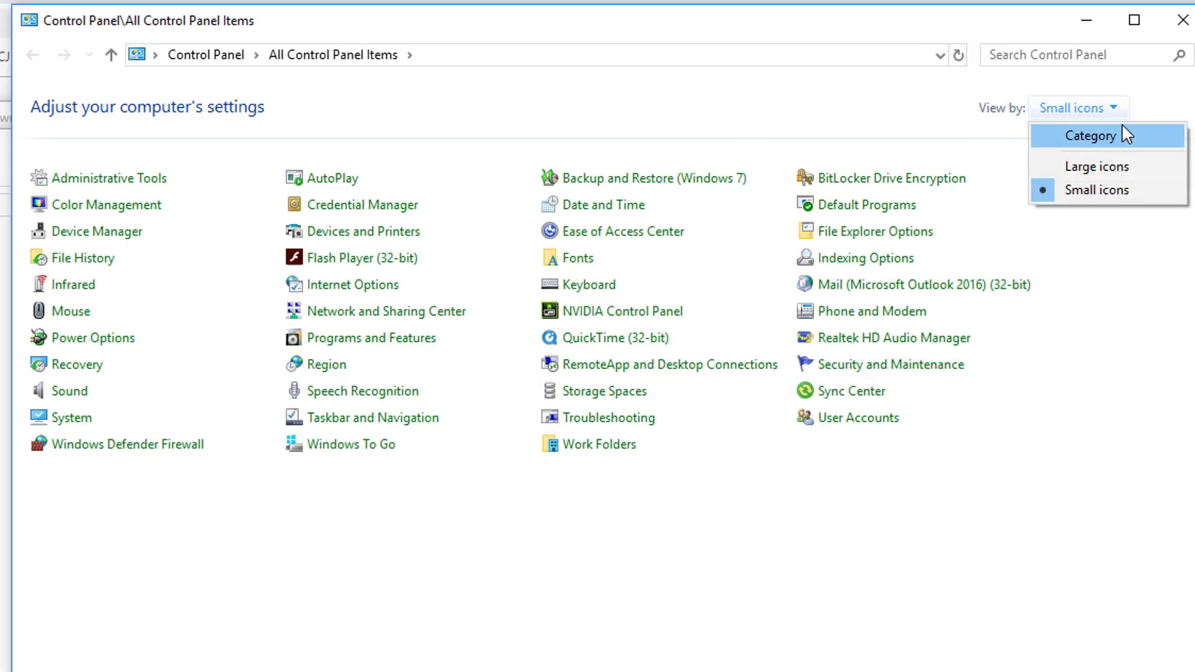
click(1121, 128)
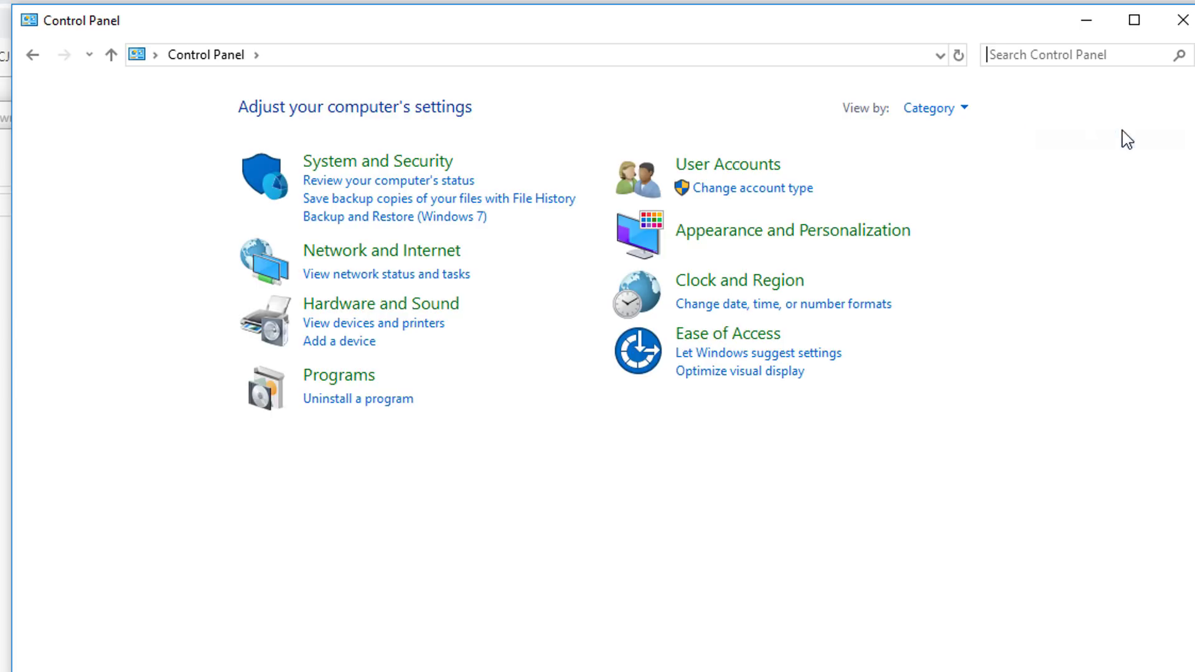
click(968, 108)
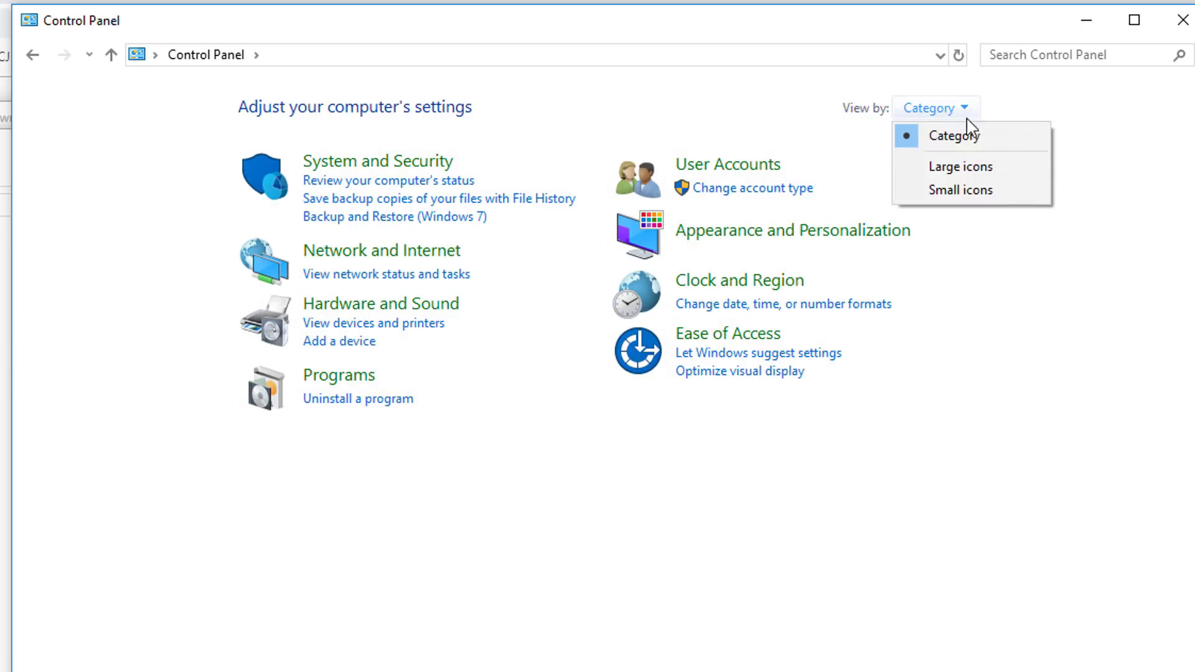
click(994, 193)
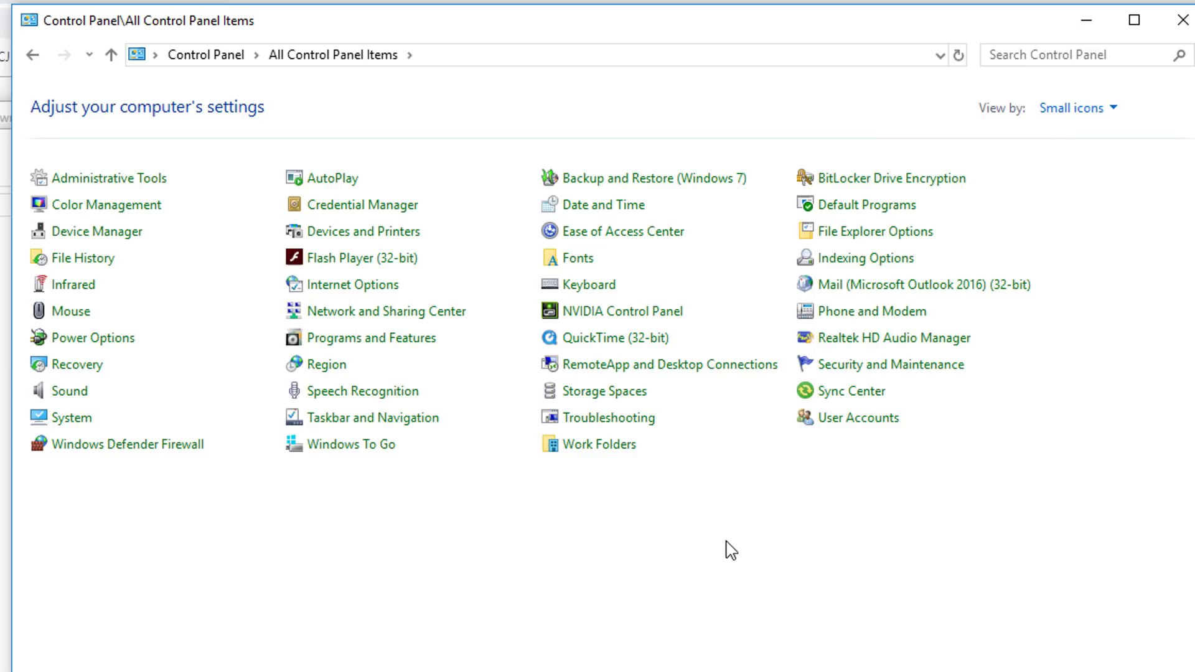
click(590, 263)
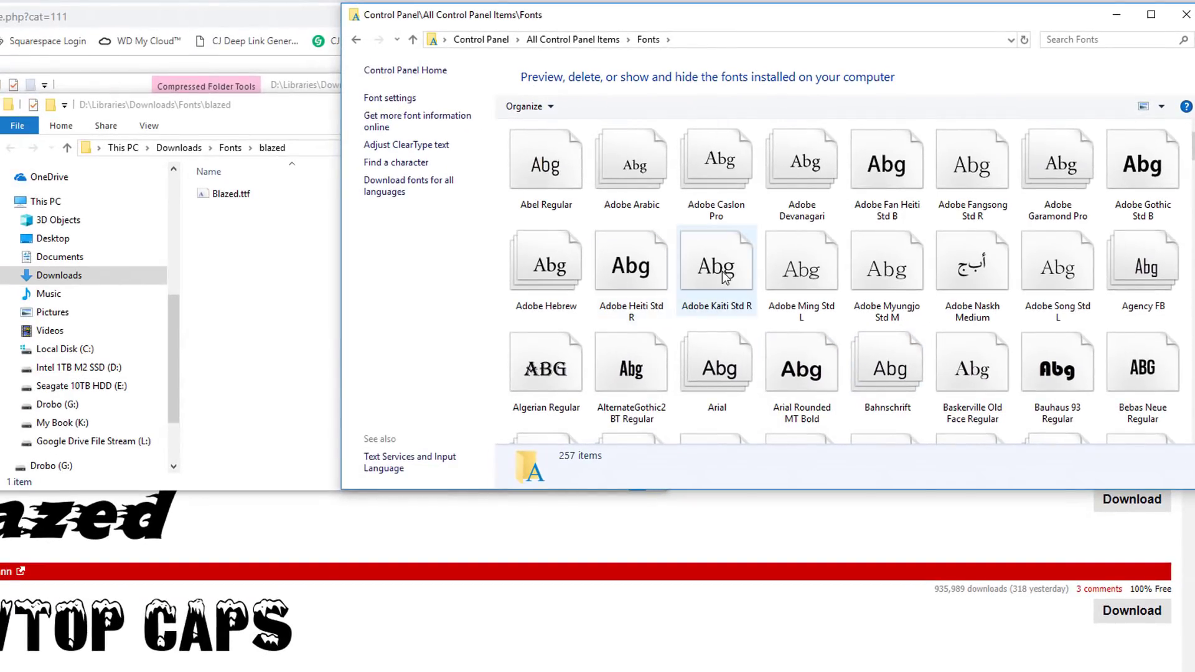
- Drag Blazed.ttf into the Fonts folder to install Blazed Regular, then switch back to PowerDirector
scroll(854, 336, down, 20)
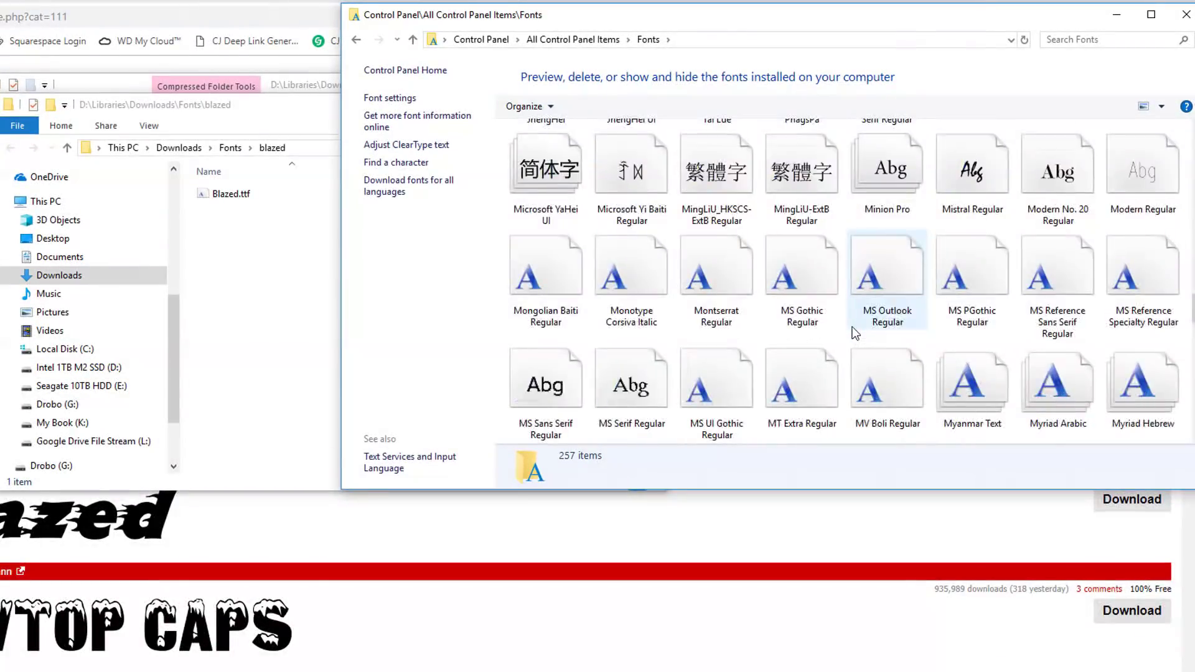
scroll(854, 332, up, 20)
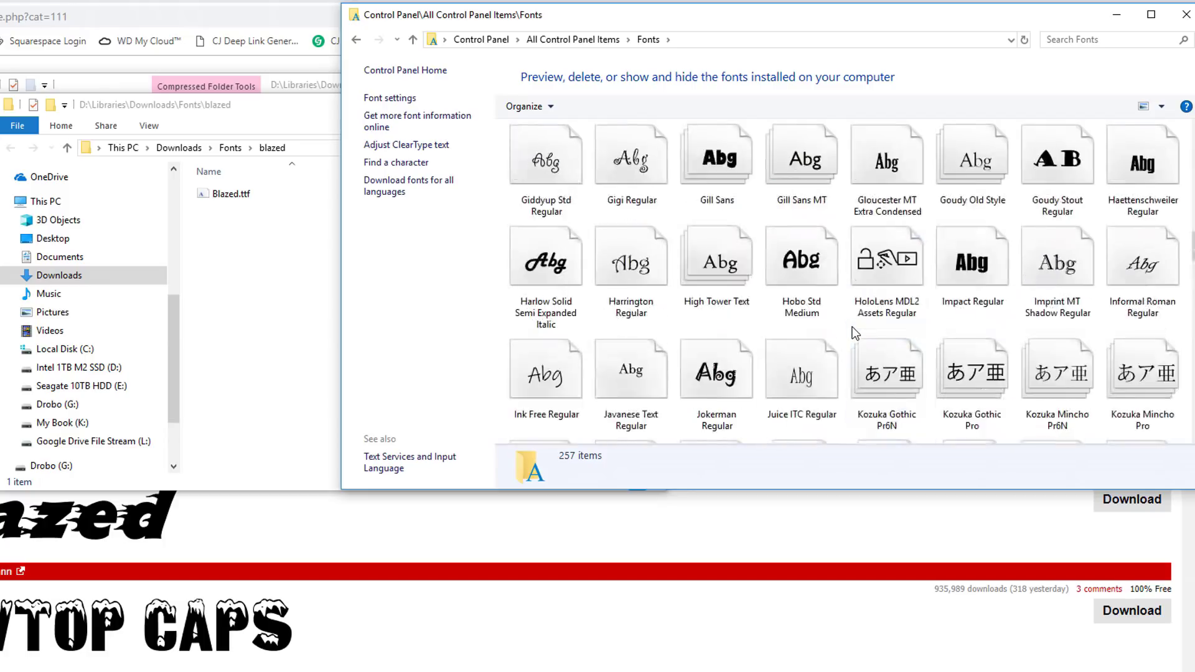
scroll(854, 330, up, 5)
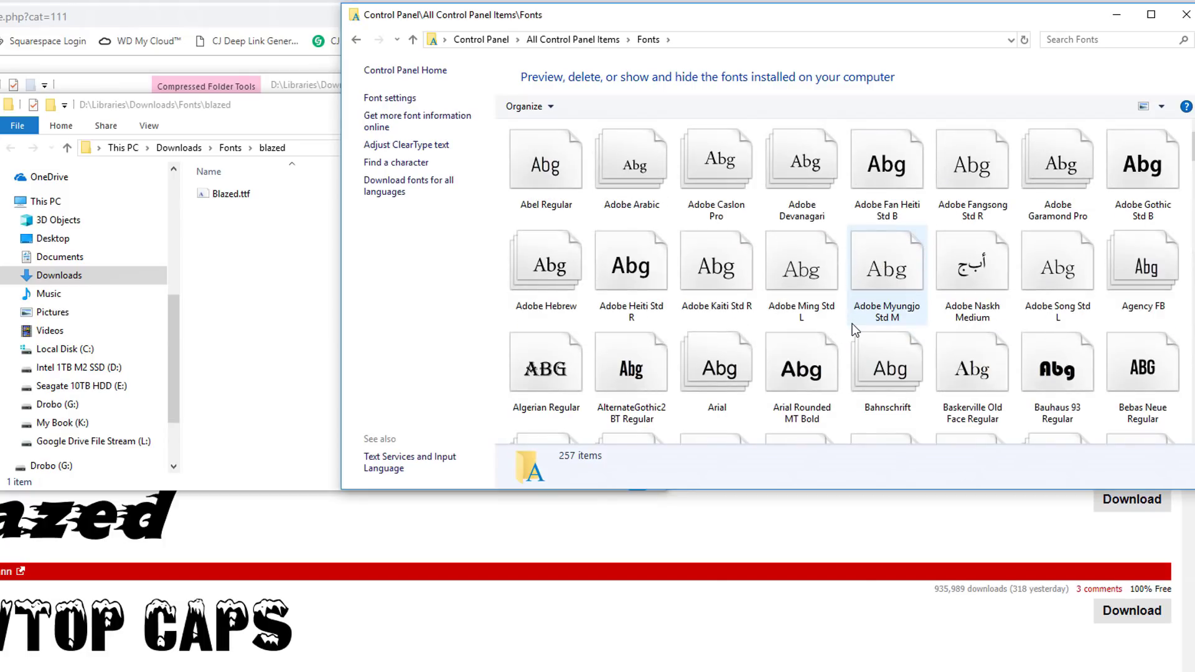
click(233, 193)
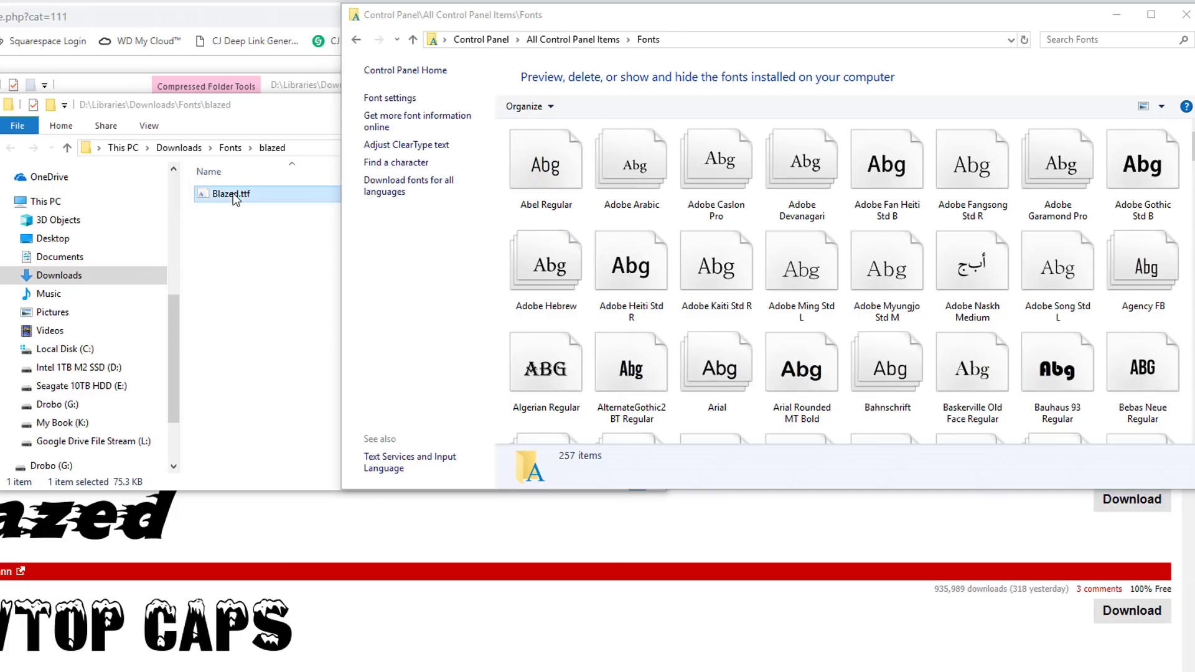
drag(233, 192, 907, 268)
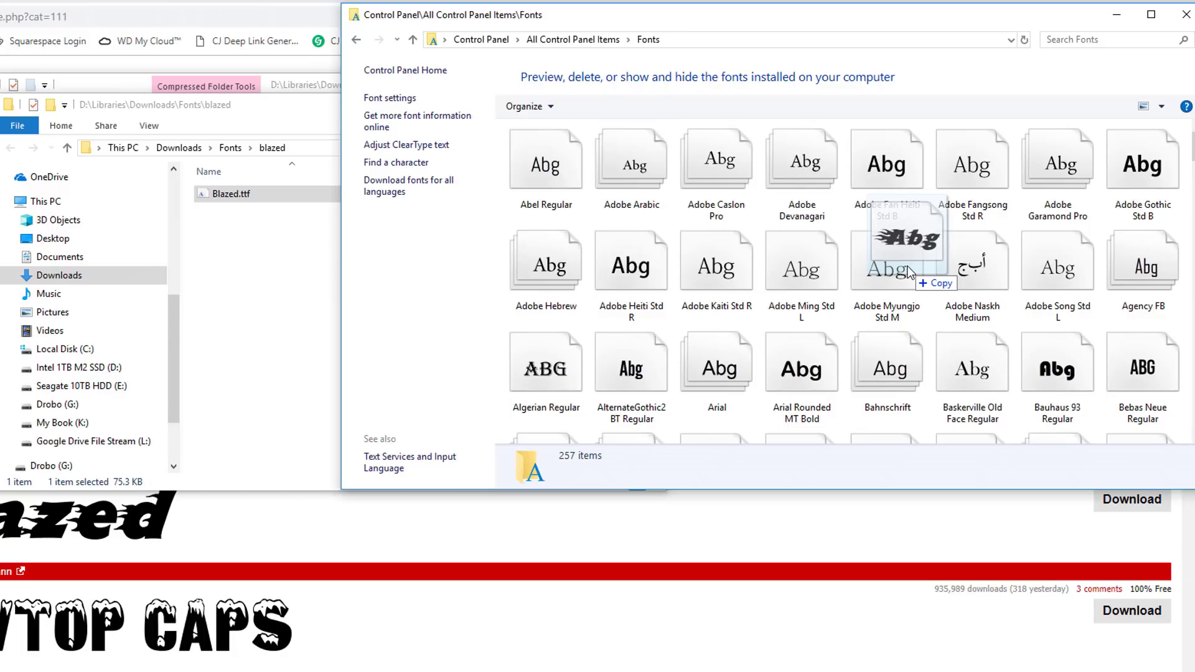
drag(908, 272, 908, 270)
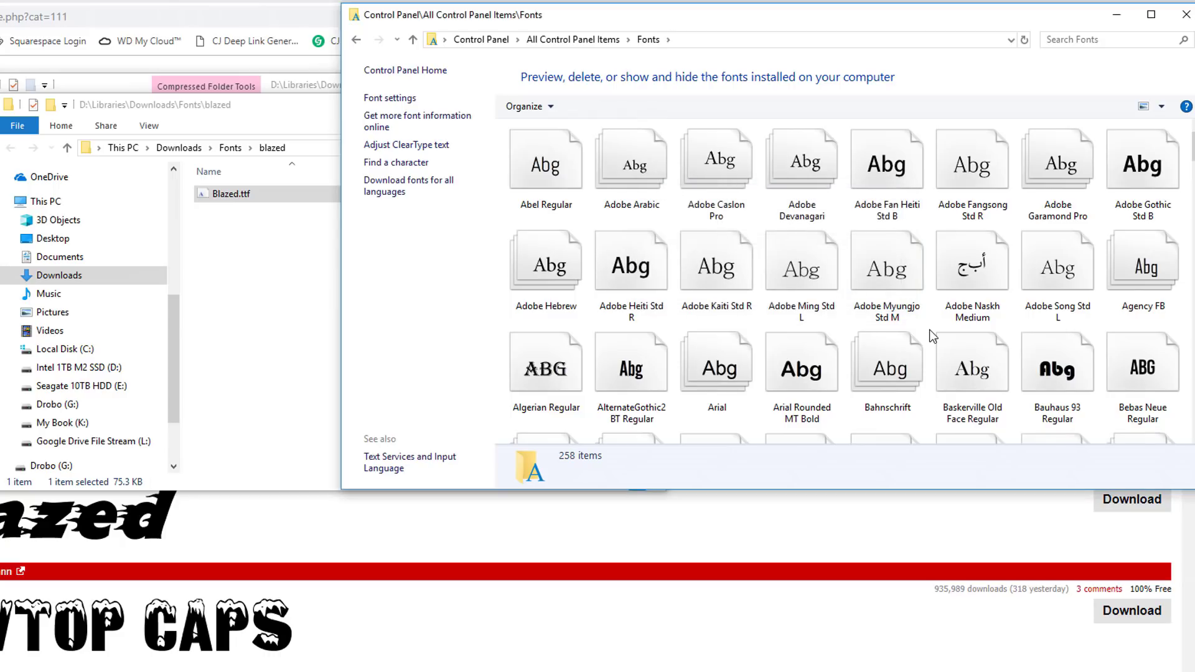
scroll(929, 328, down, 1)
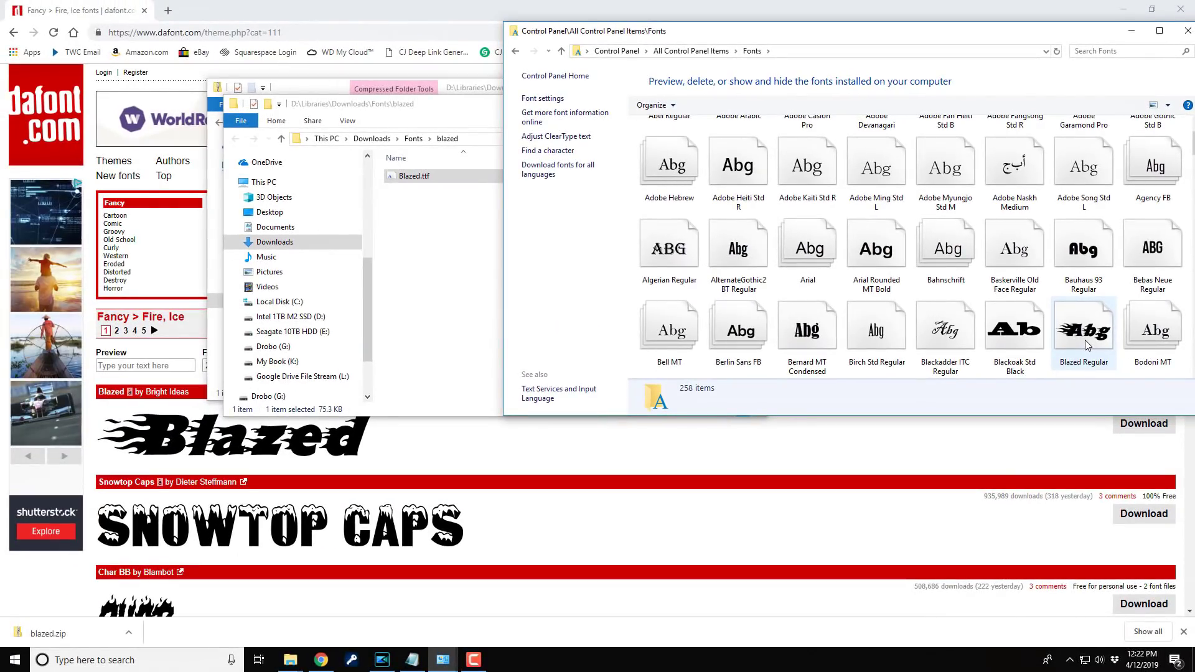
click(381, 660)
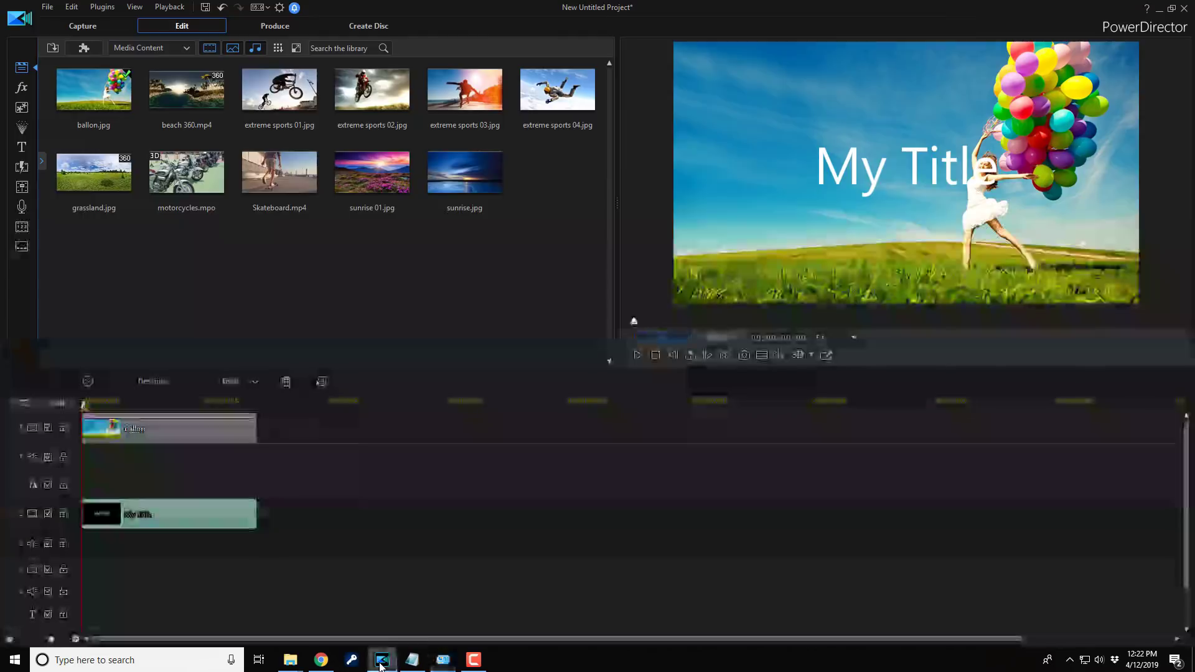
- Open the My Title clip in Title Designer and pick Blazed from the font list
double_click(188, 525)
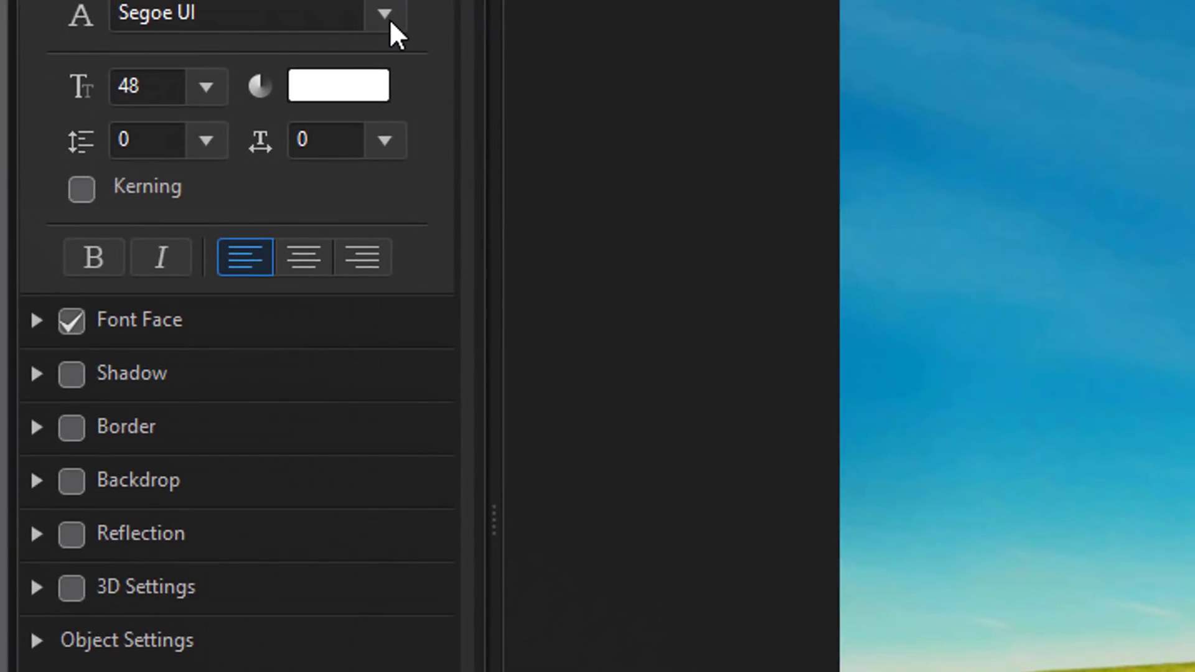
click(390, 18)
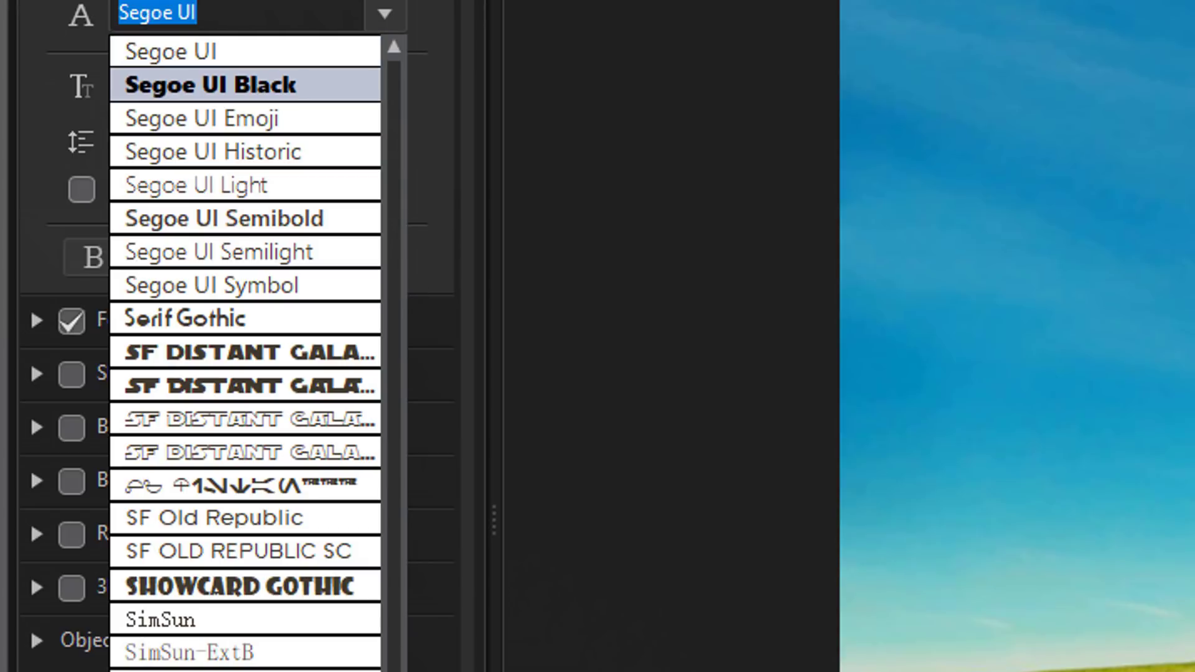
scroll(246, 185, up, 1)
drag(412, 660, 414, 339)
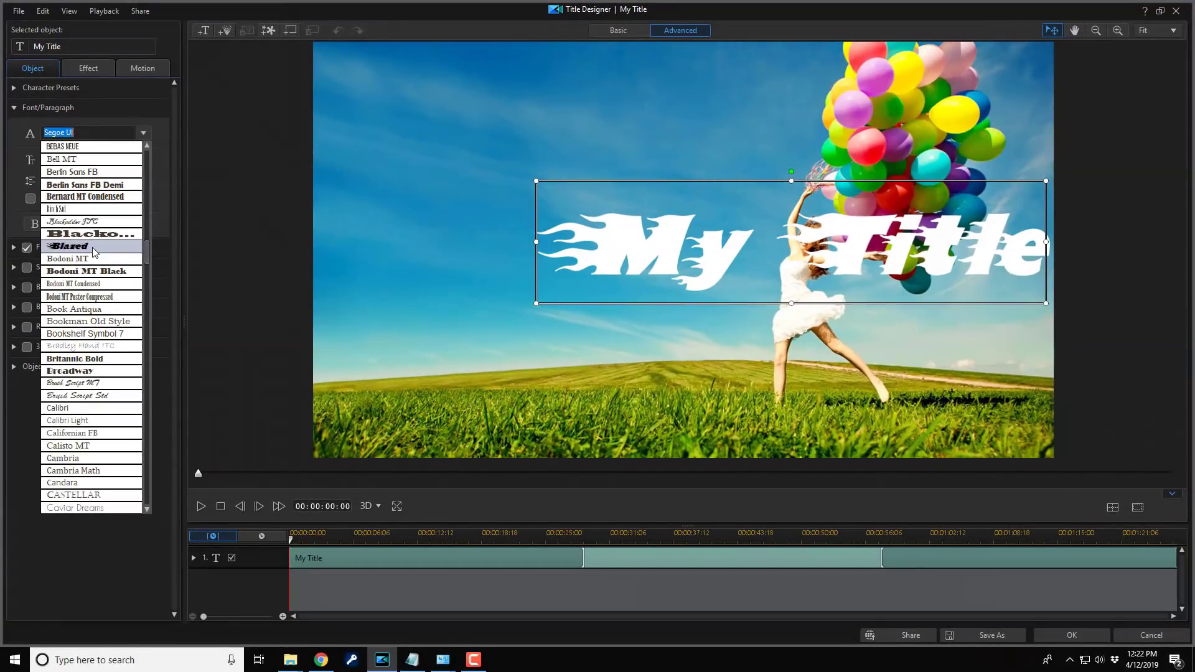
click(93, 246)
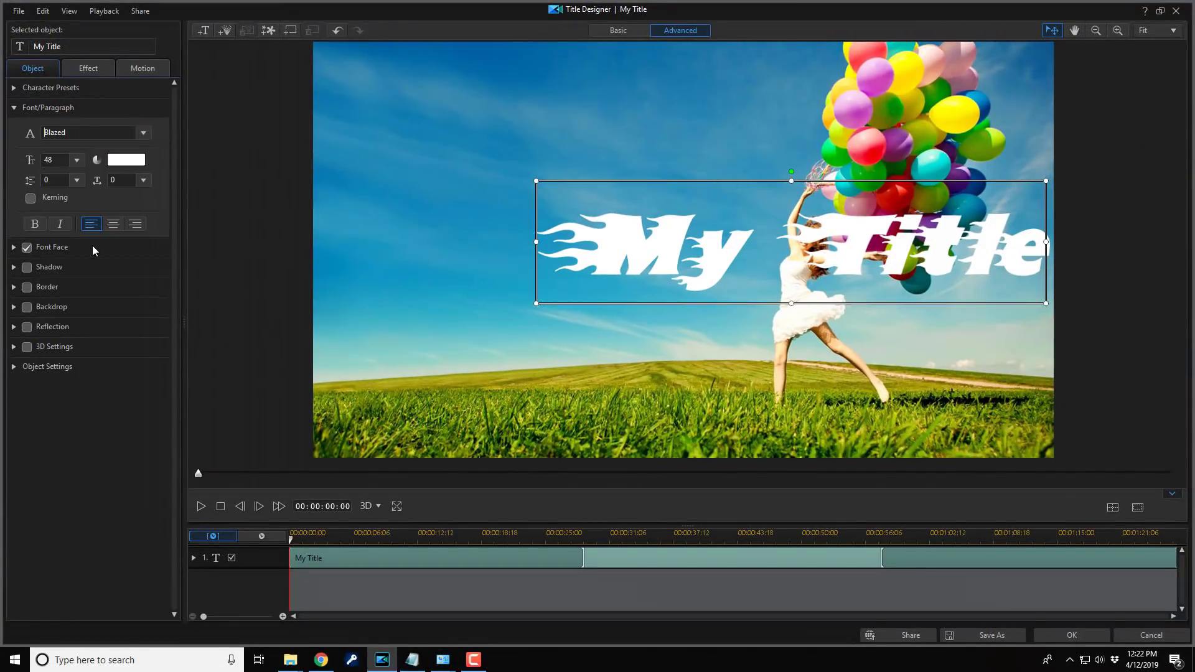
- Drag the Blazed My Title text leftward toward the centre of the balloon image
drag(780, 182, 671, 181)
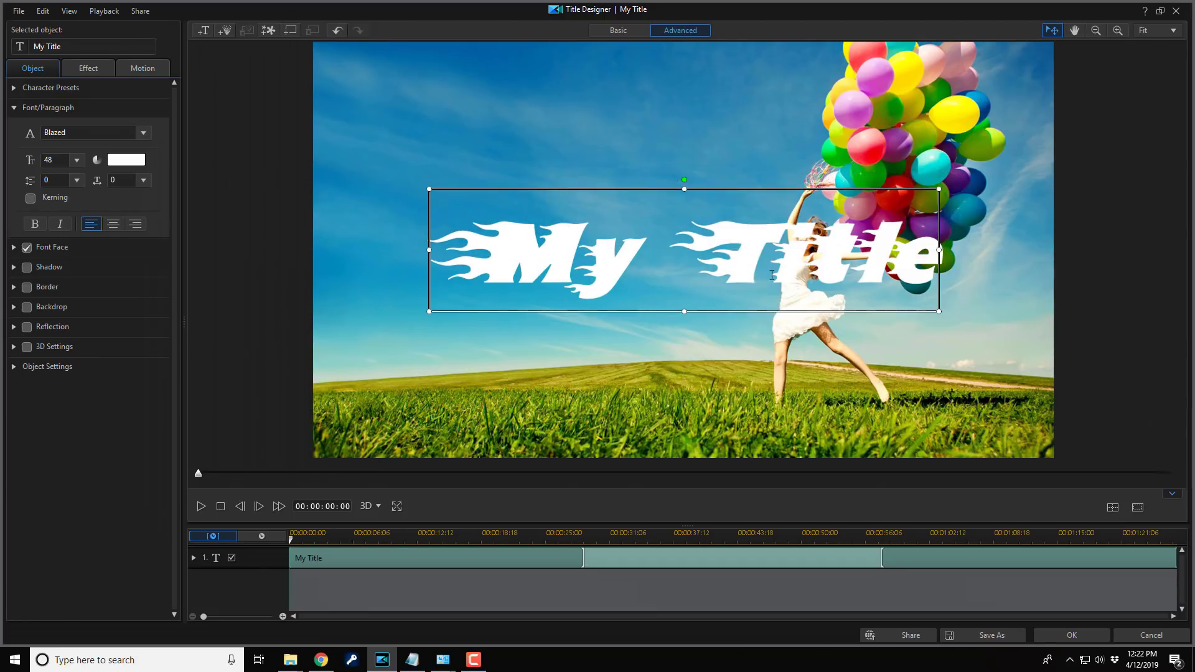